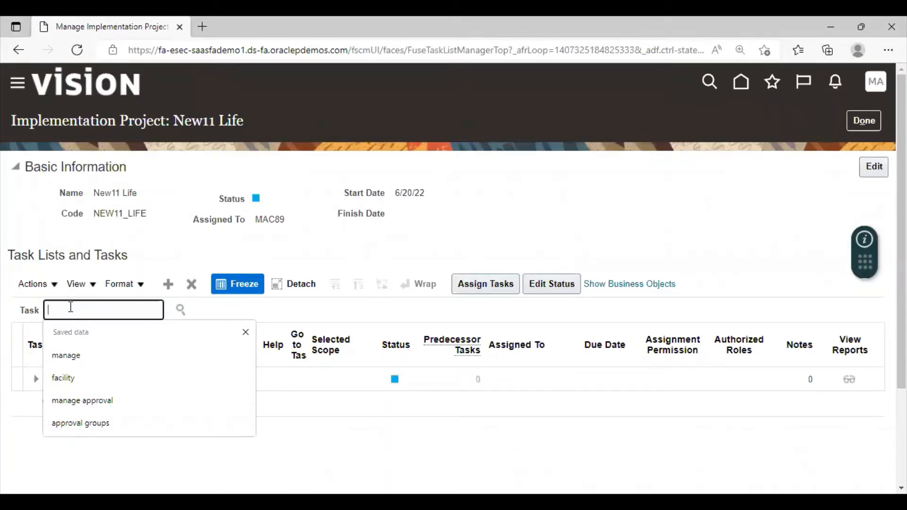
Search the project's tasks for "manage accounting calendar" and open the Manage Accounting Calendars task.
text(ma)
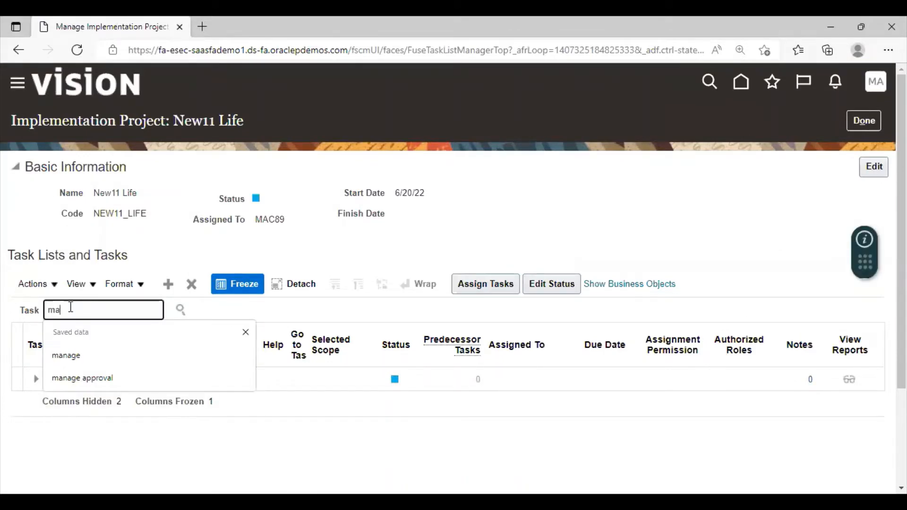
text(nage acco)
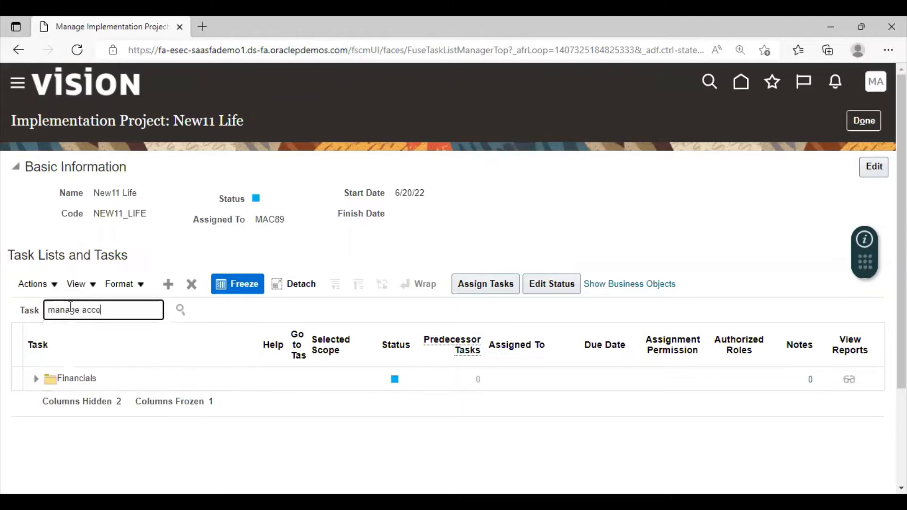
text(uting calendar)
text(n)
click(179, 315)
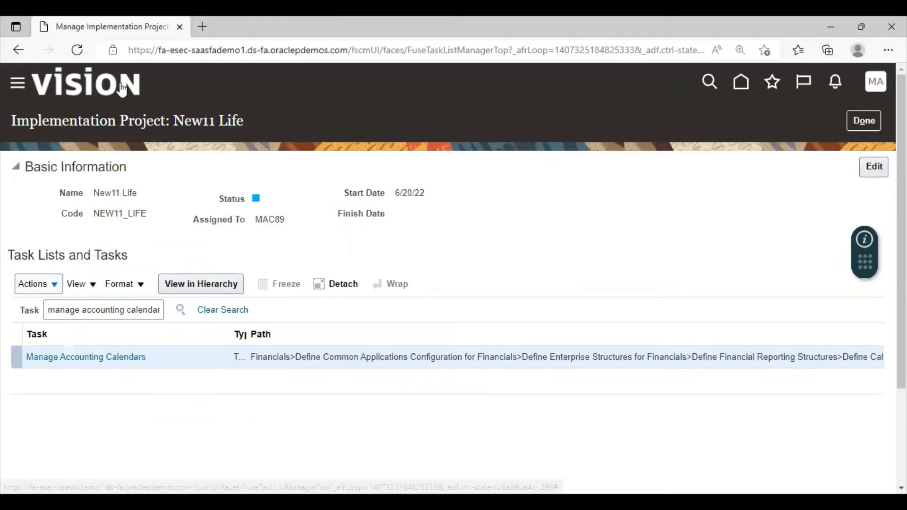
click(46, 356)
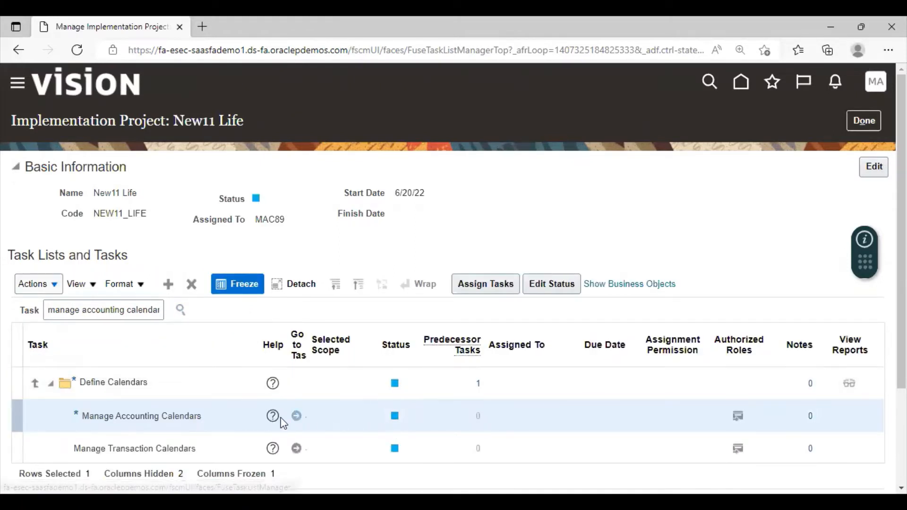
click(296, 416)
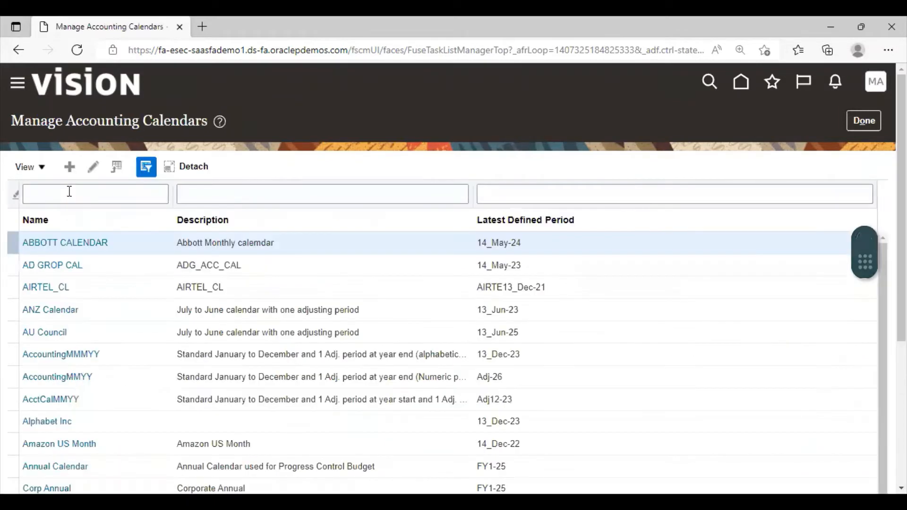
Create a new accounting calendar and name it NL11_Calendar.
click(69, 192)
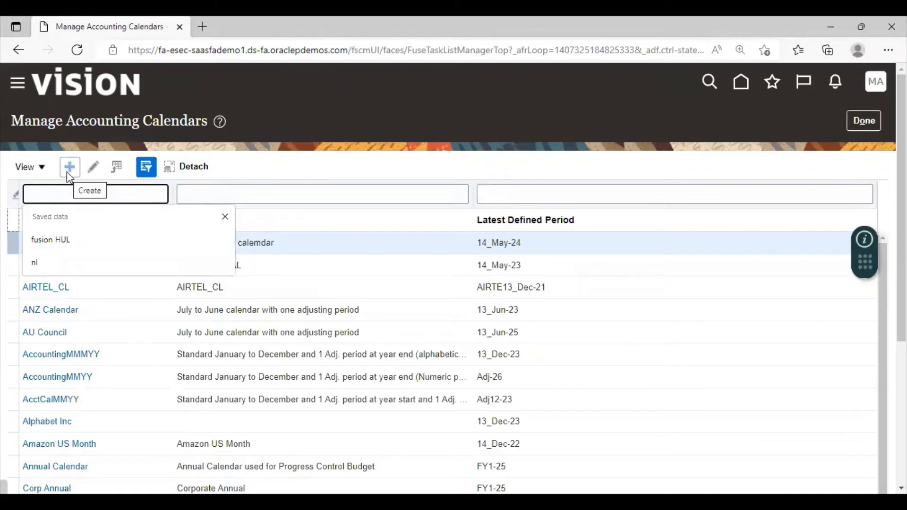
click(71, 169)
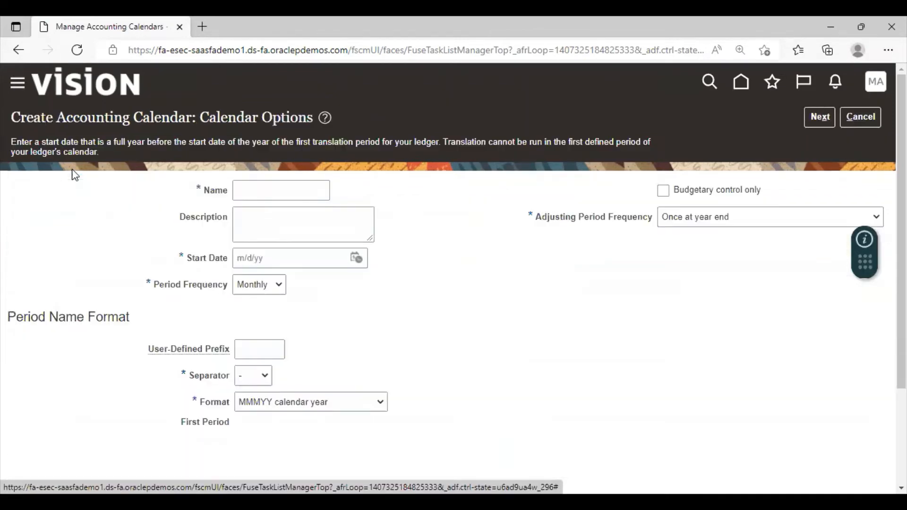
click(318, 193)
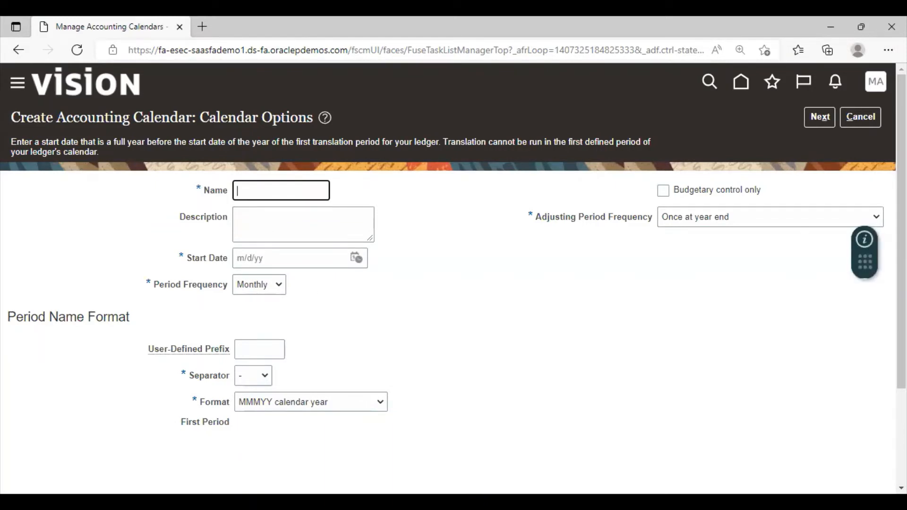
text(NL11_Calendar)
Set the calendar's start date to 1/1/21 and keep the period frequency at Monthly.
click(356, 258)
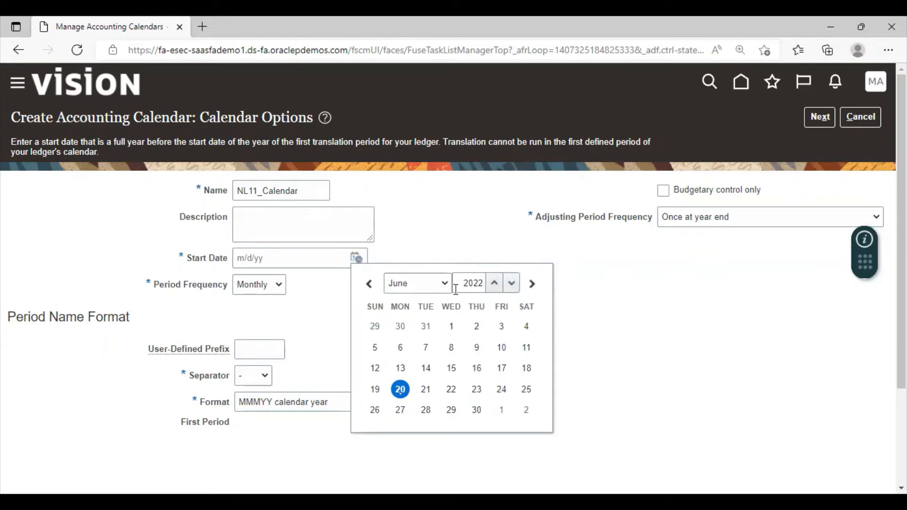
click(440, 284)
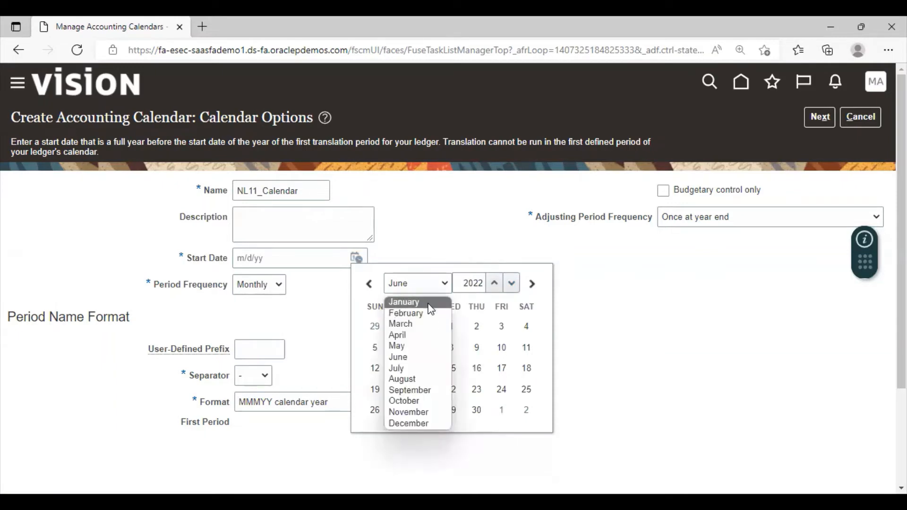
click(429, 304)
click(511, 283)
click(501, 325)
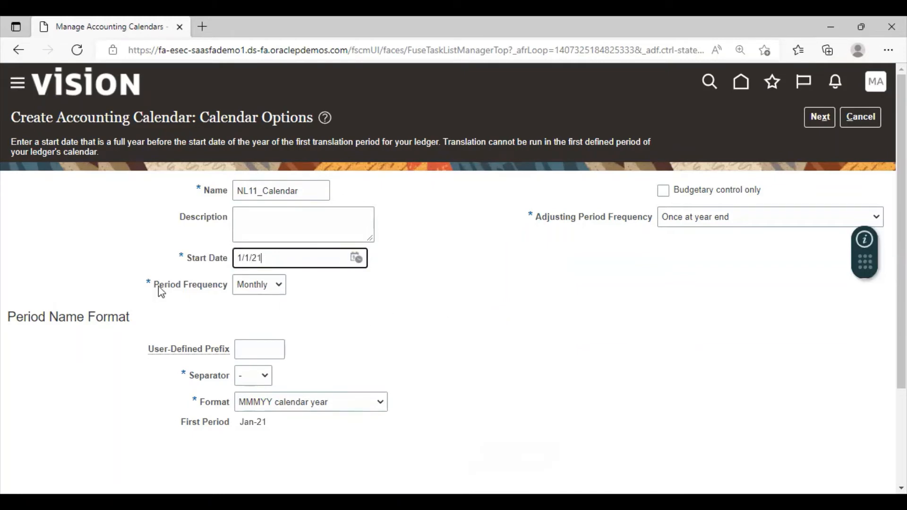
click(280, 286)
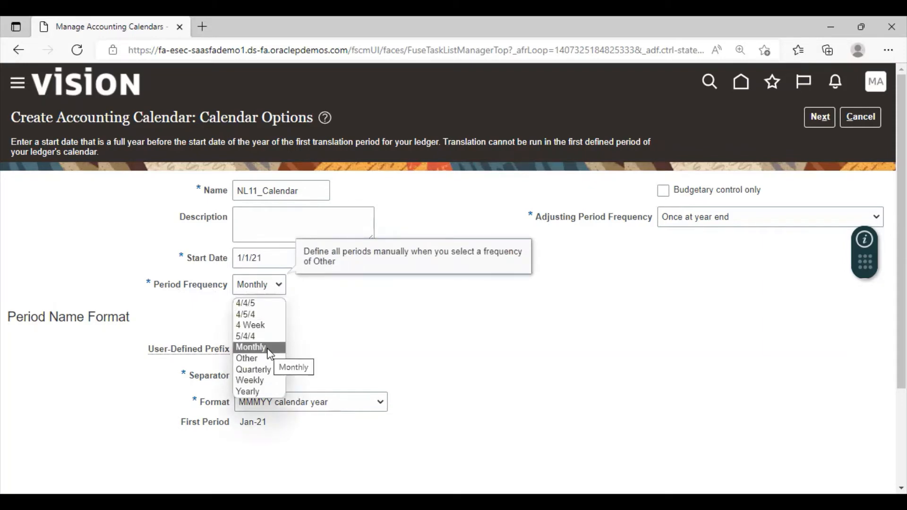
click(515, 337)
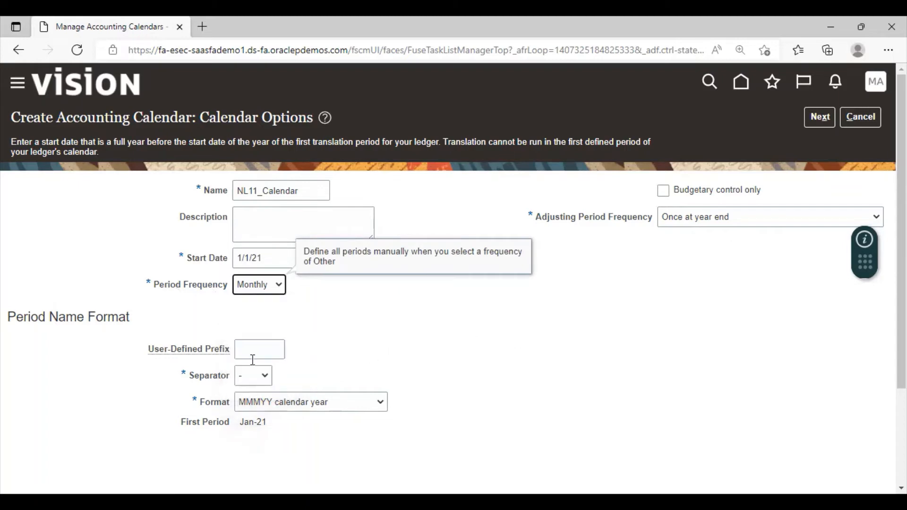
Set the user-defined prefix of the period names to NL11 with "-" as the separator.
click(265, 348)
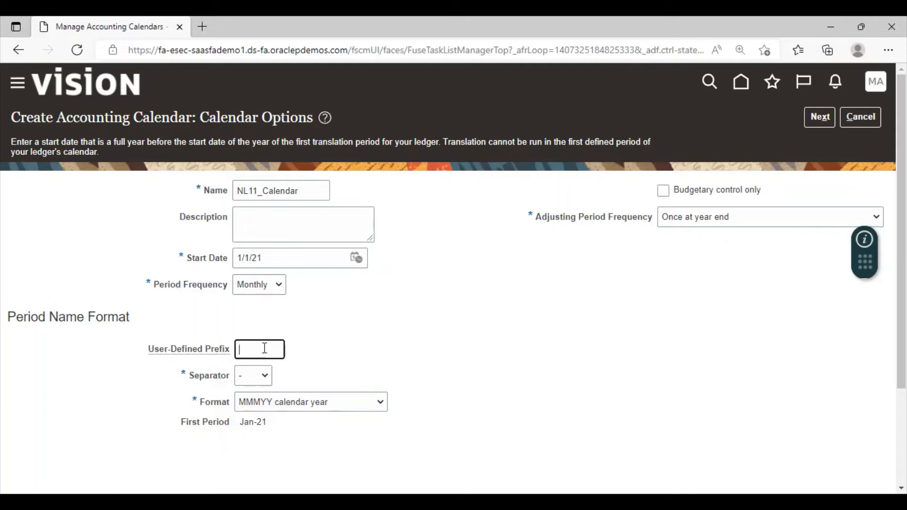
text(NL11)
click(259, 379)
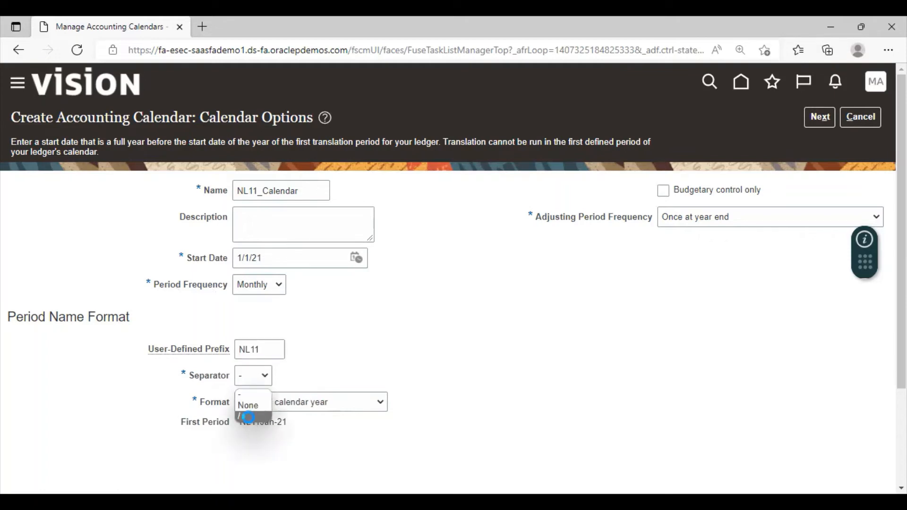
click(248, 417)
click(256, 373)
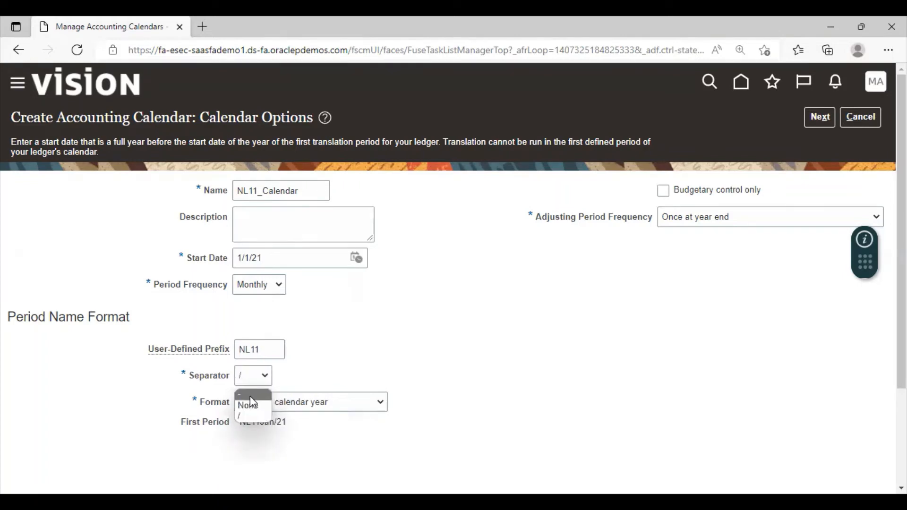
click(251, 396)
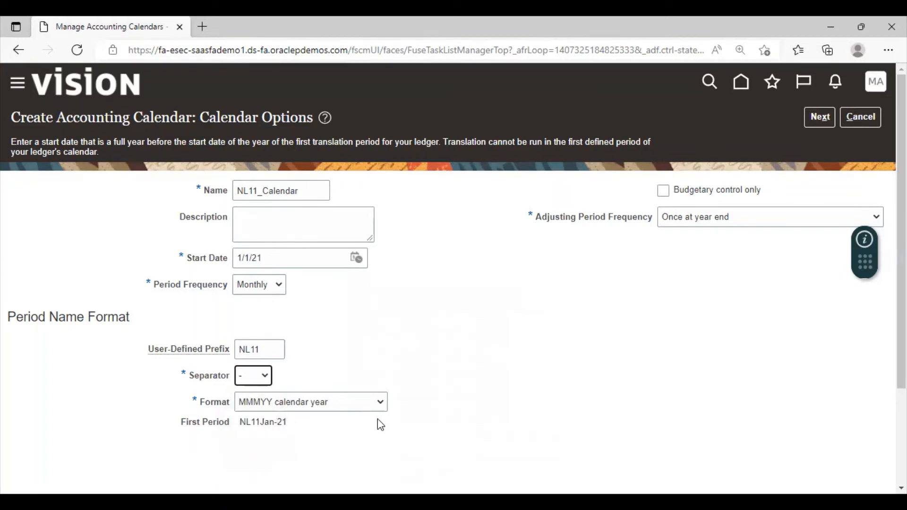
Keep the MMMYY calendar year format and the "Once at year end" adjusting period frequency, and continue to the period details.
click(359, 403)
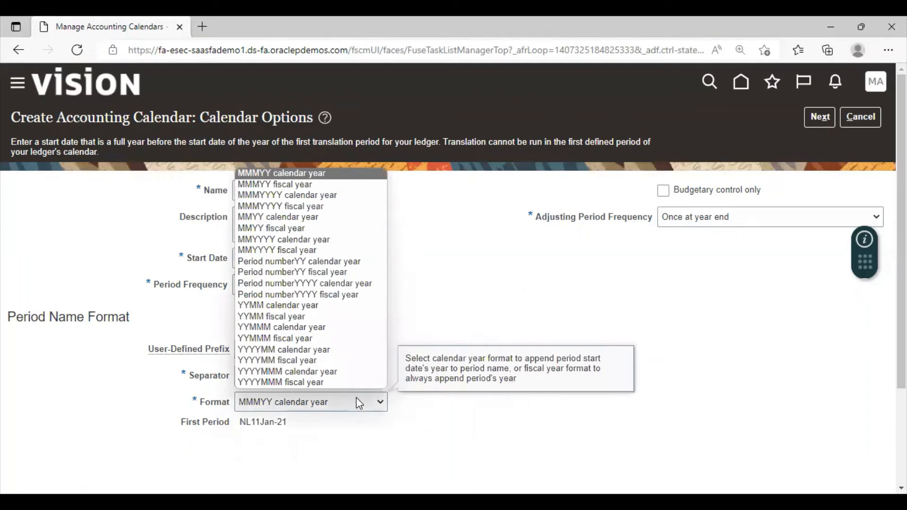
click(357, 399)
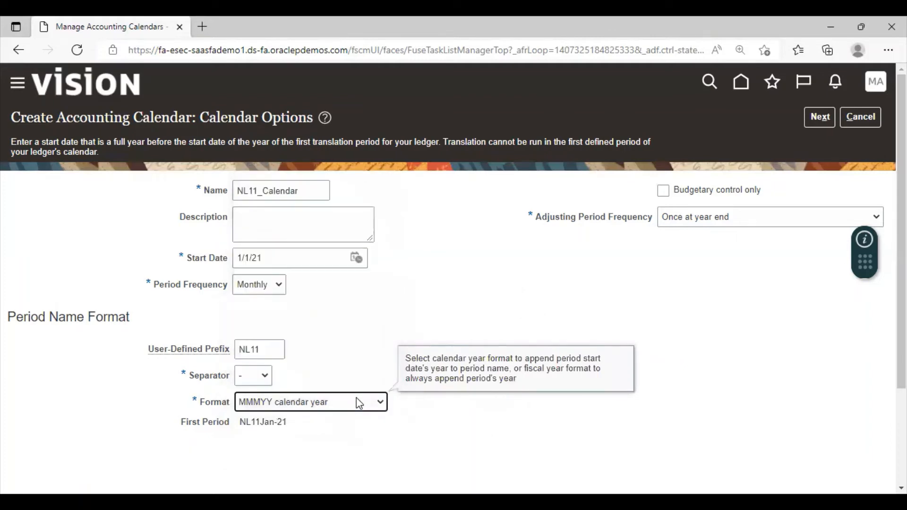
click(758, 223)
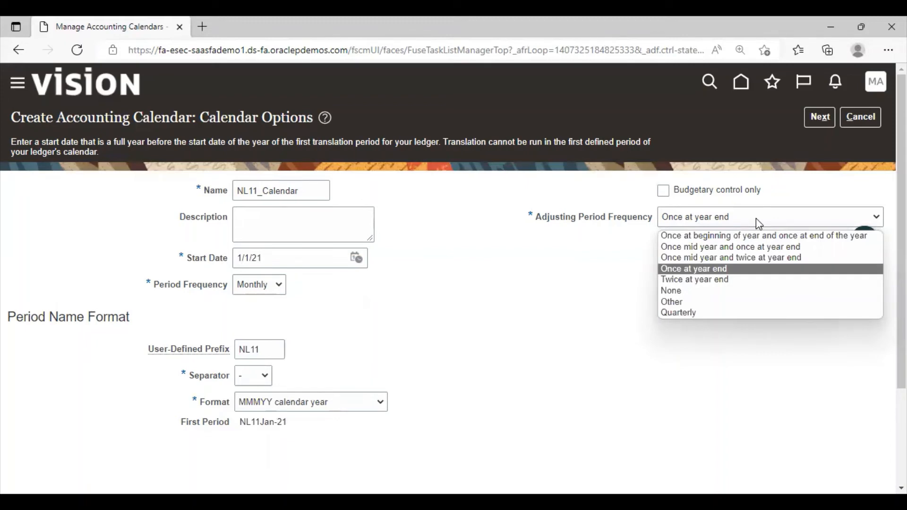
click(758, 223)
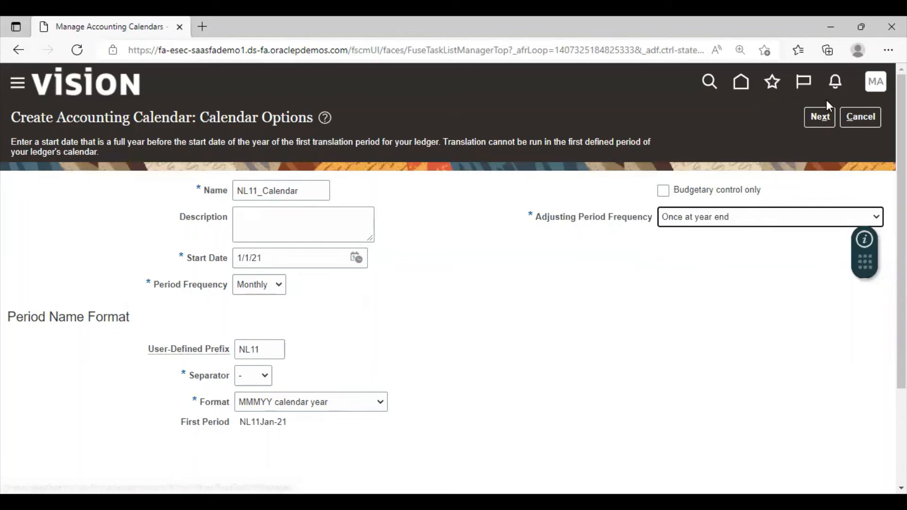
click(824, 124)
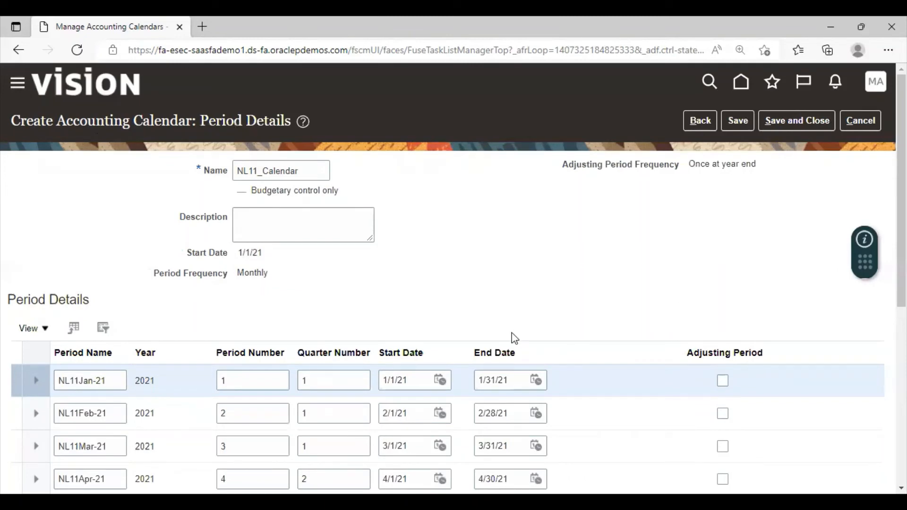
Rename the adjusting period, number 13 at the end of the period list, to Adjust Period.
scroll(512, 338, down, 5)
scroll(512, 333, down, 2)
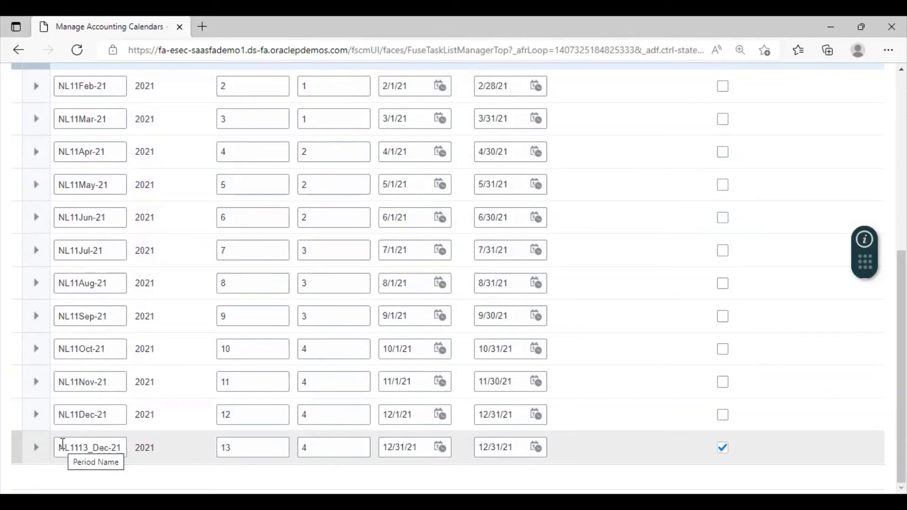
drag(63, 444, 119, 446)
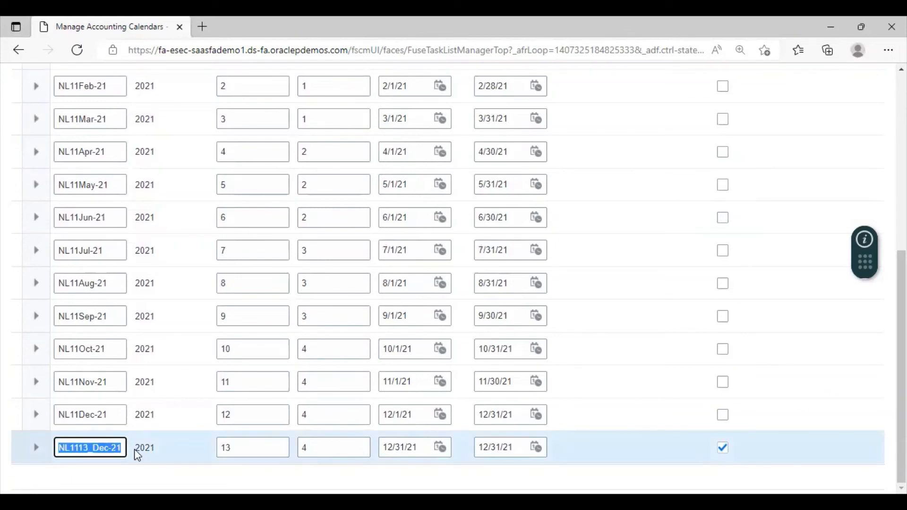
text(A)
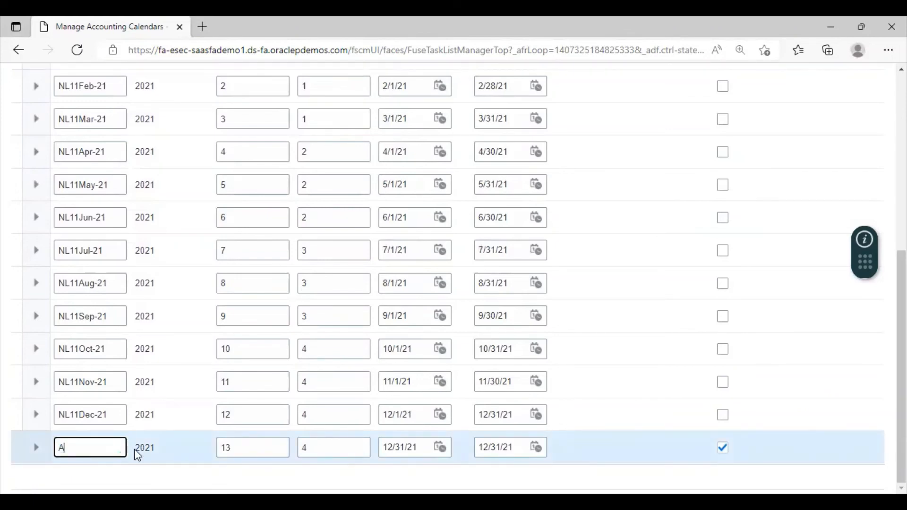
text(djusting P)
text(erio)
key(BackSpace)
key(BackSpace)
key(BackSpace)
key(BackSpace)
key(BackSpace)
key(BackSpace)
key(BackSpace)
key(BackSpace)
key(BackSpace)
text(Period)
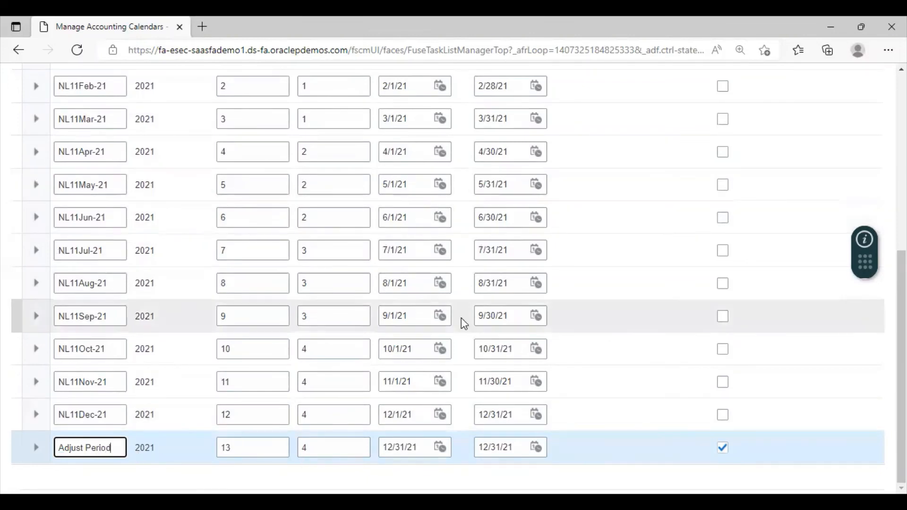
Save and close the new calendar, and finish the Manage Accounting Calendars task.
scroll(461, 318, up, 7)
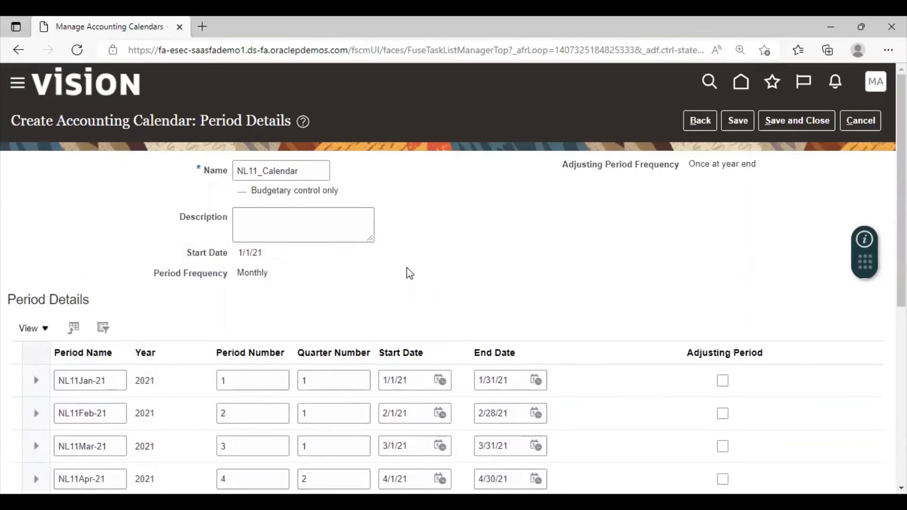
click(778, 119)
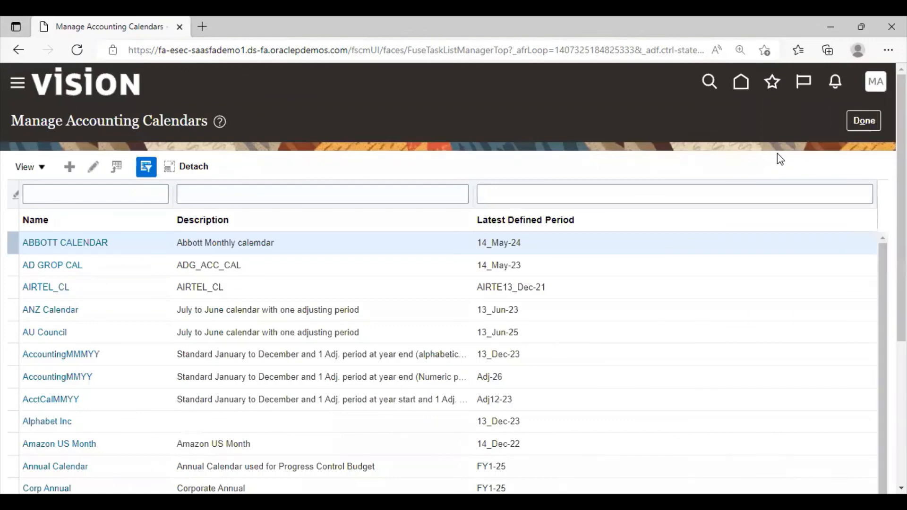
click(868, 121)
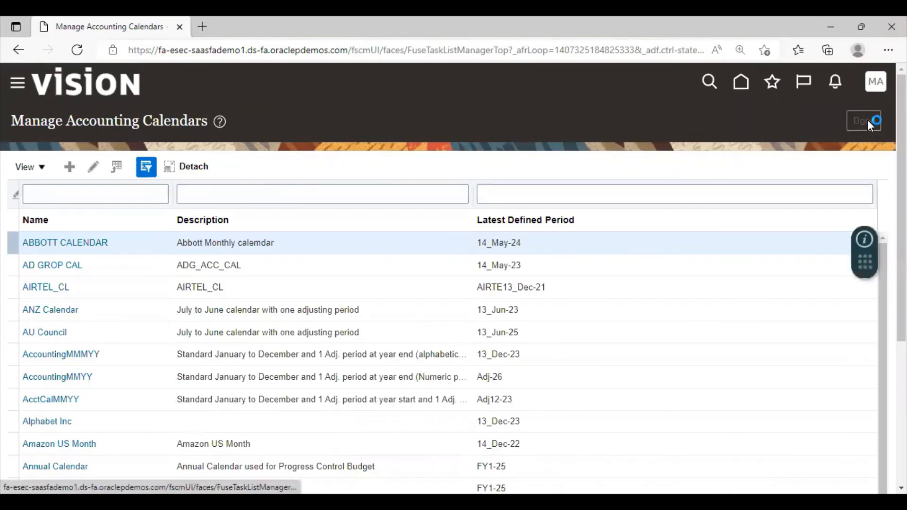